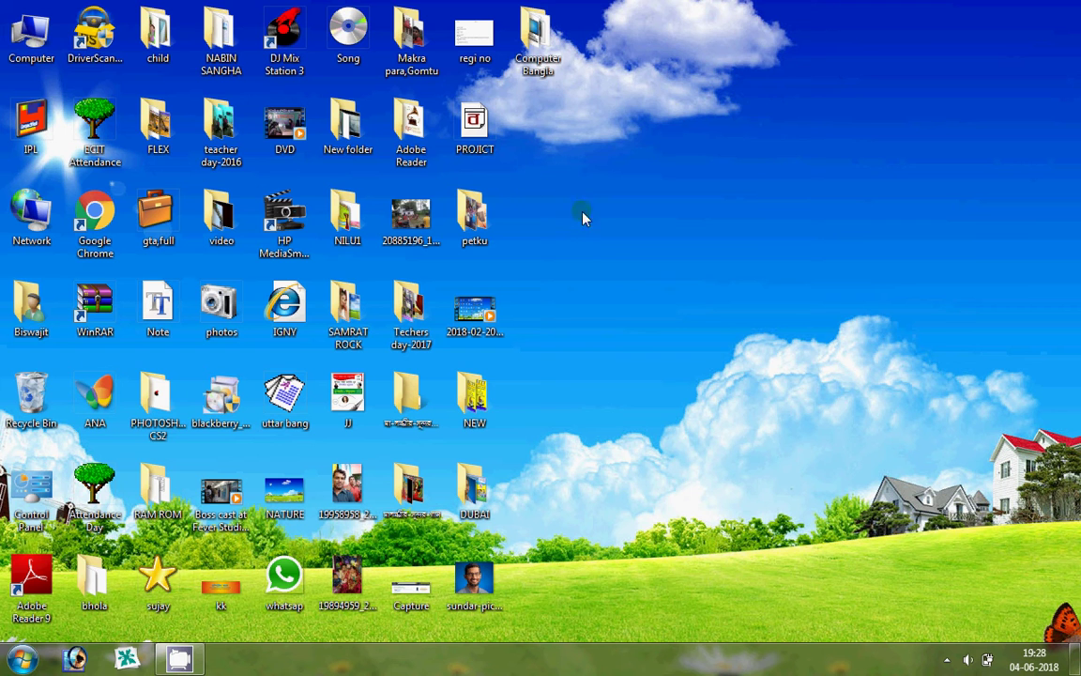
Open Paint and draw a house's roof outline in black straight lines: a front gable, ridge, eave and far slope about 103 × 127 px.
click(22, 662)
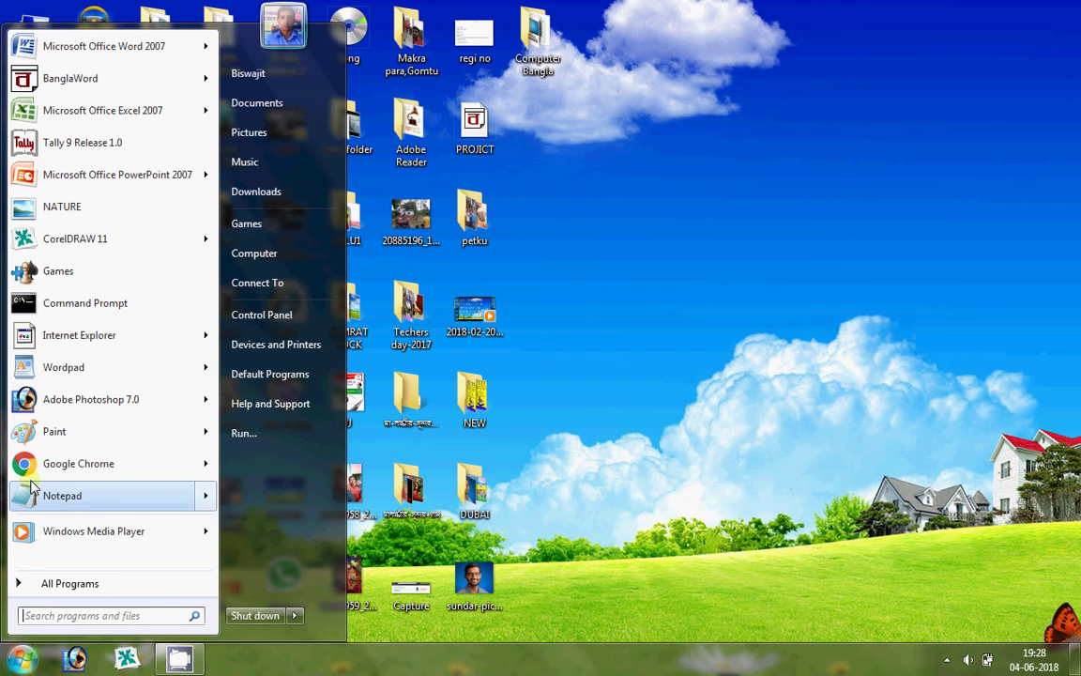
click(55, 434)
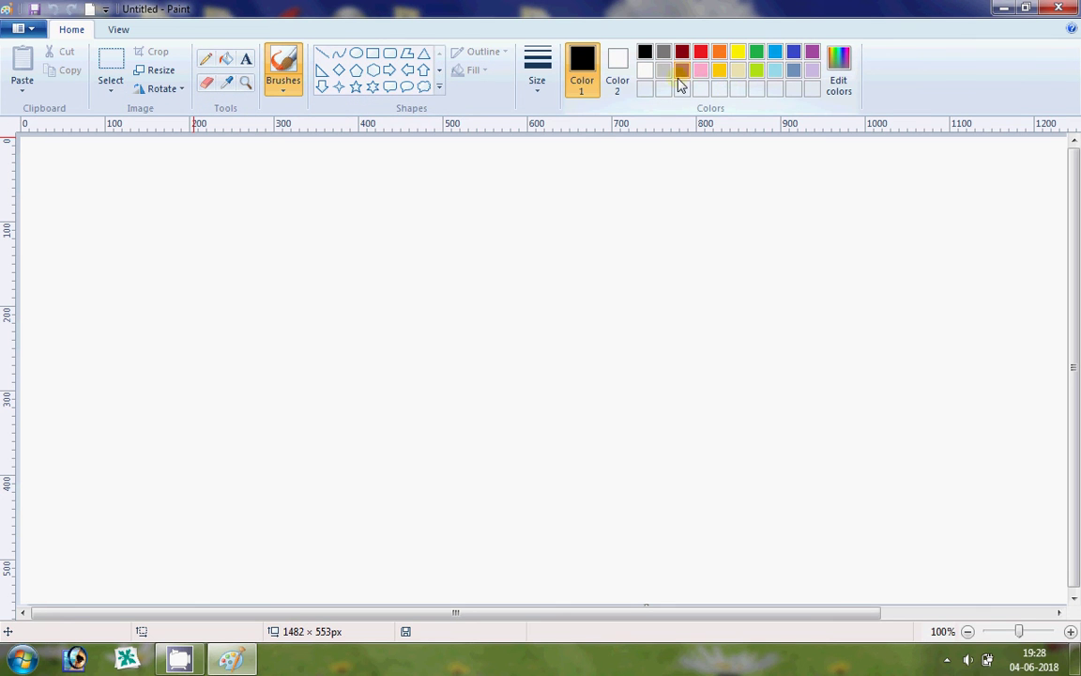
click(325, 55)
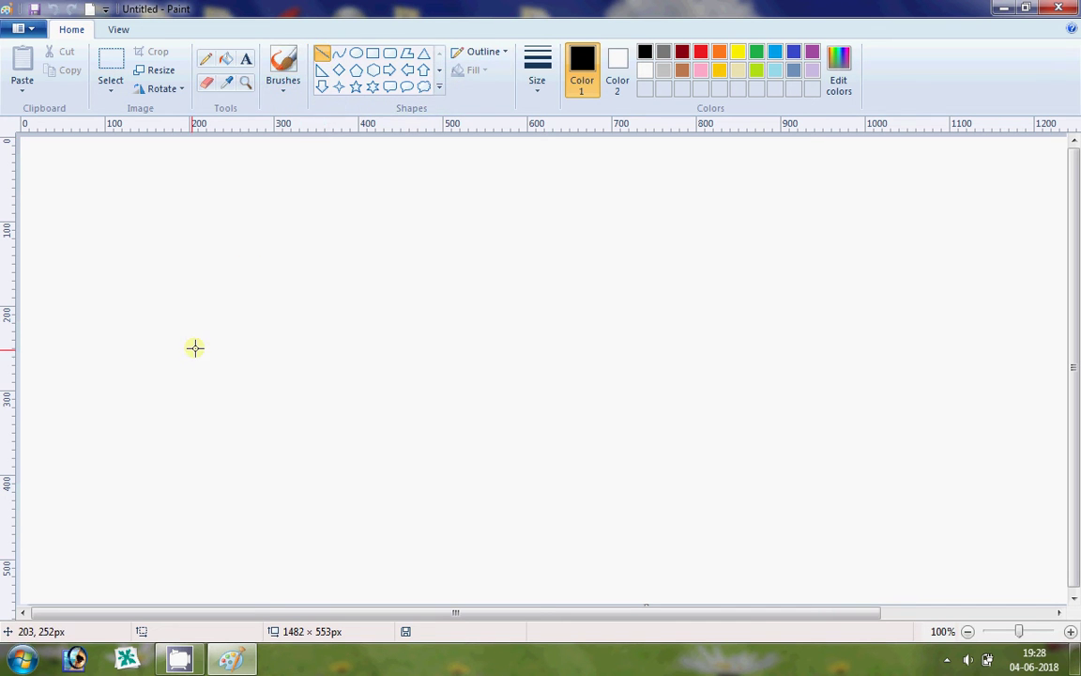
drag(205, 335, 367, 336)
click(315, 353)
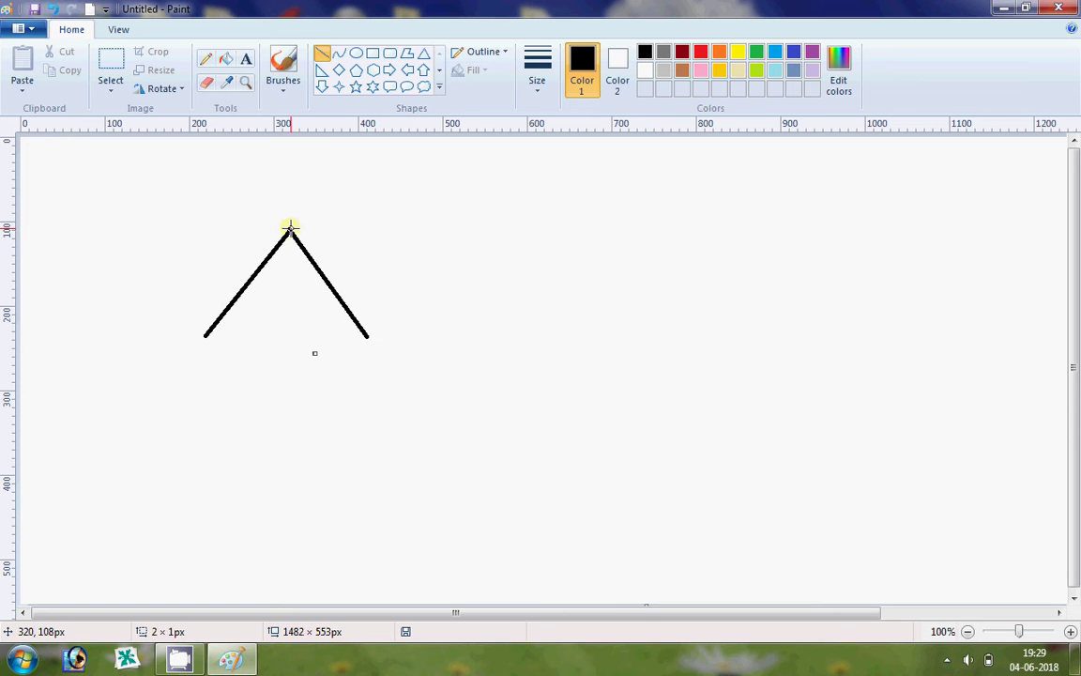
drag(290, 228, 718, 330)
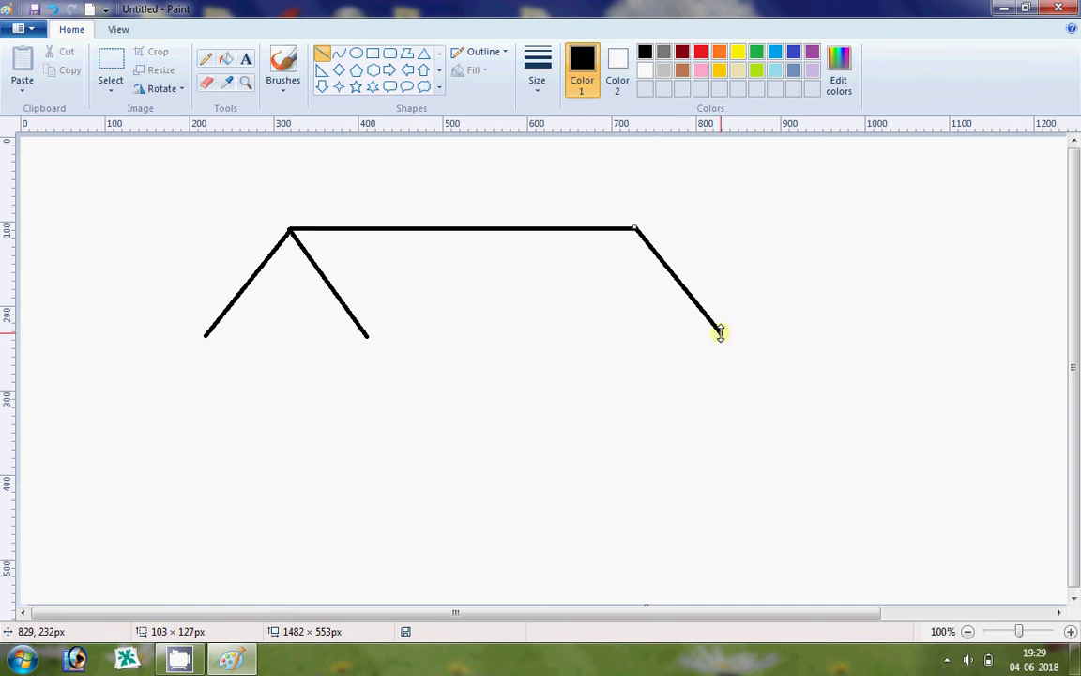
drag(365, 338, 719, 333)
Draw the house's walls below the roof with straight lines: gable side about 159 px wide, long front about 426 px wide.
drag(221, 319, 222, 485)
mouse_move(357, 323)
mouse_down()
mouse_move(346, 439)
mouse_move(358, 482)
mouse_up()
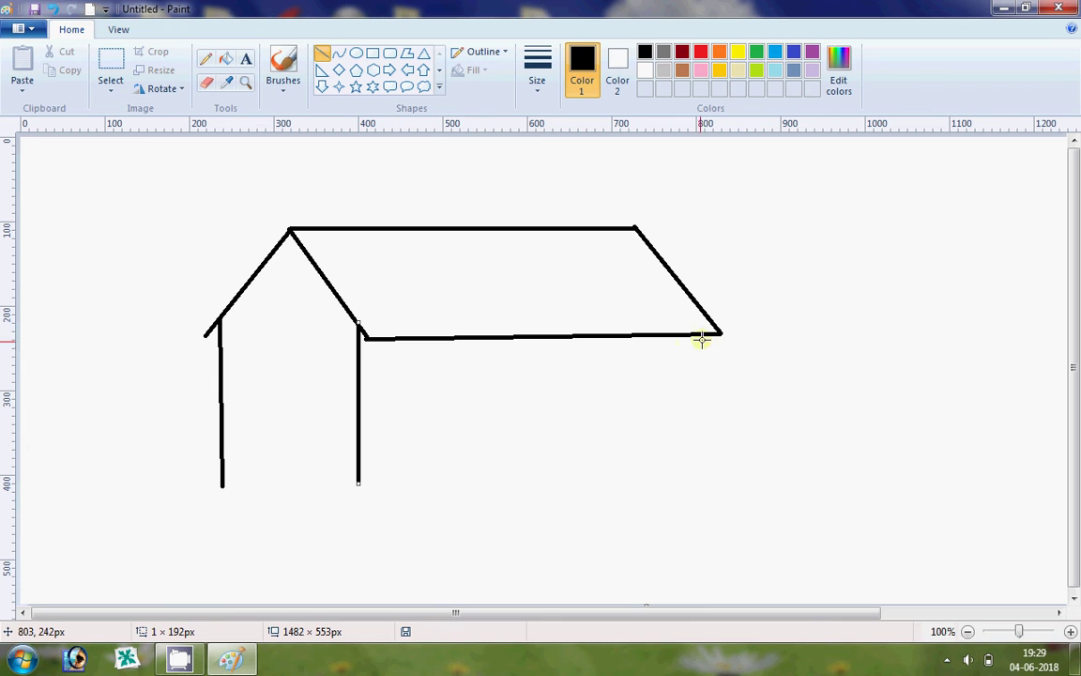
drag(709, 336, 714, 467)
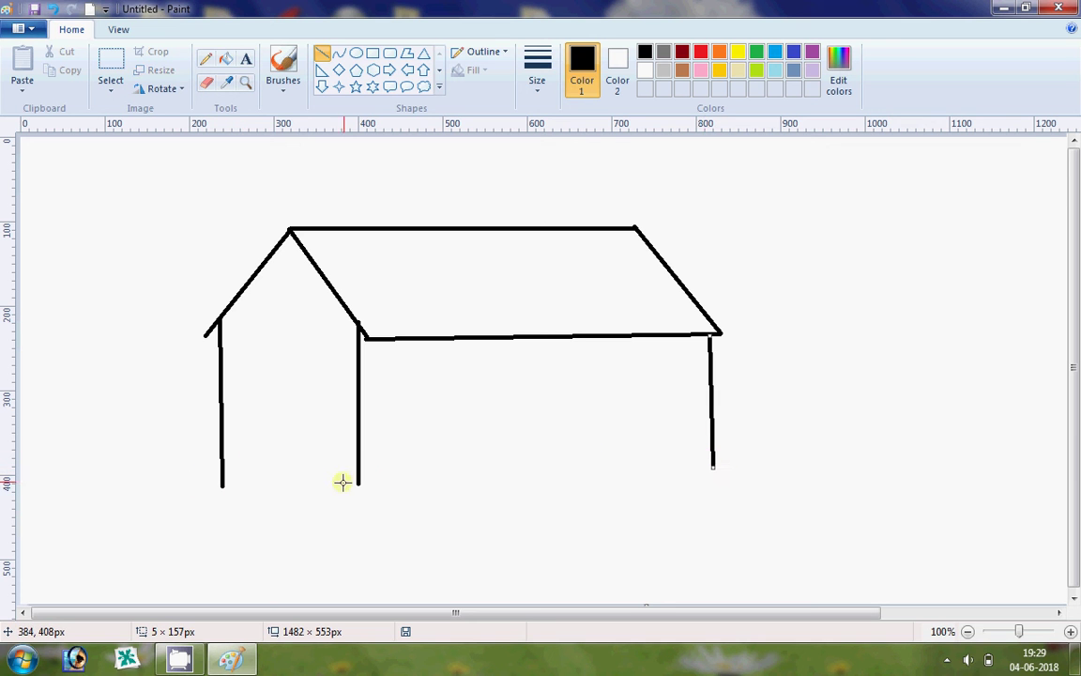
drag(357, 482, 714, 468)
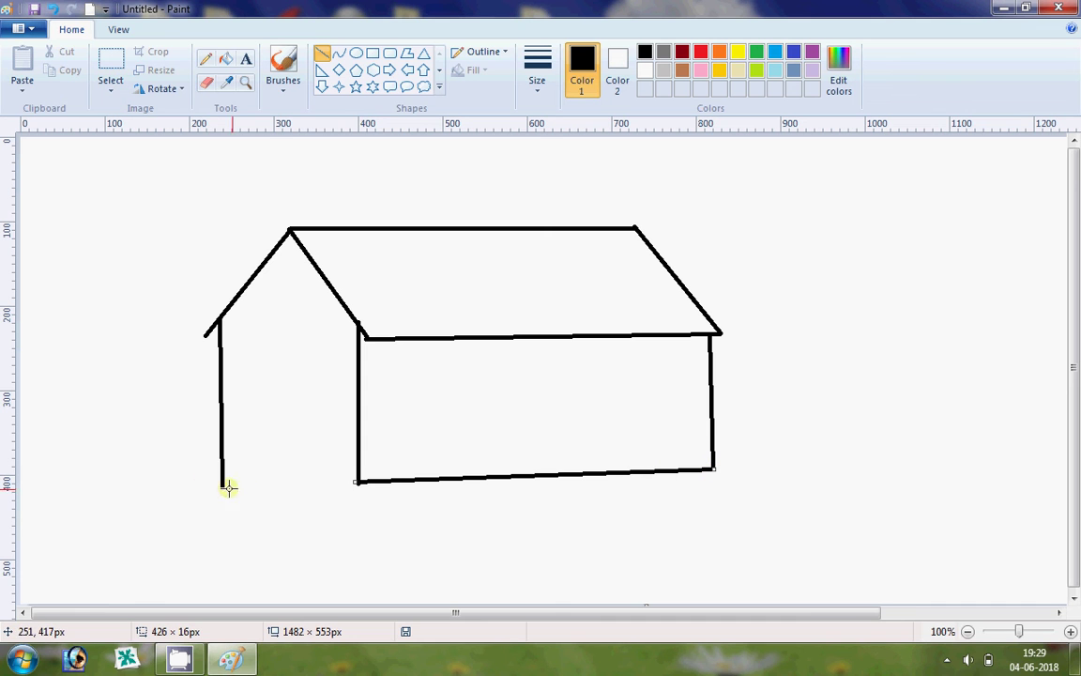
drag(222, 485, 356, 483)
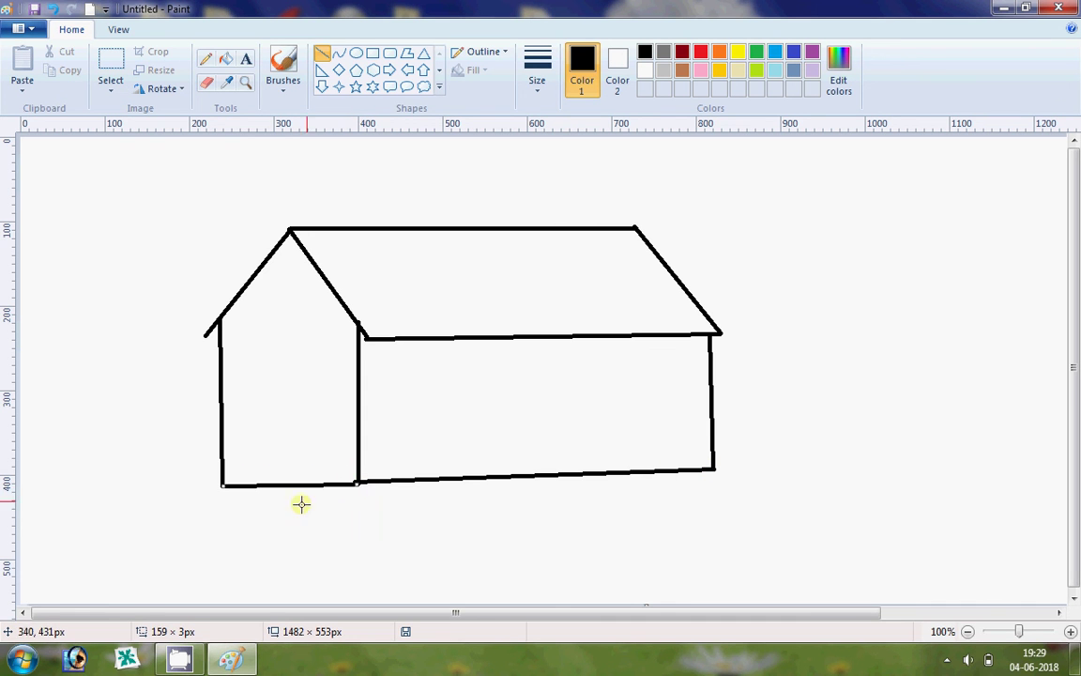
Outline a slanted plinth along the base of both walls with straight lines, its long front edge about 476 px wide.
click(217, 492)
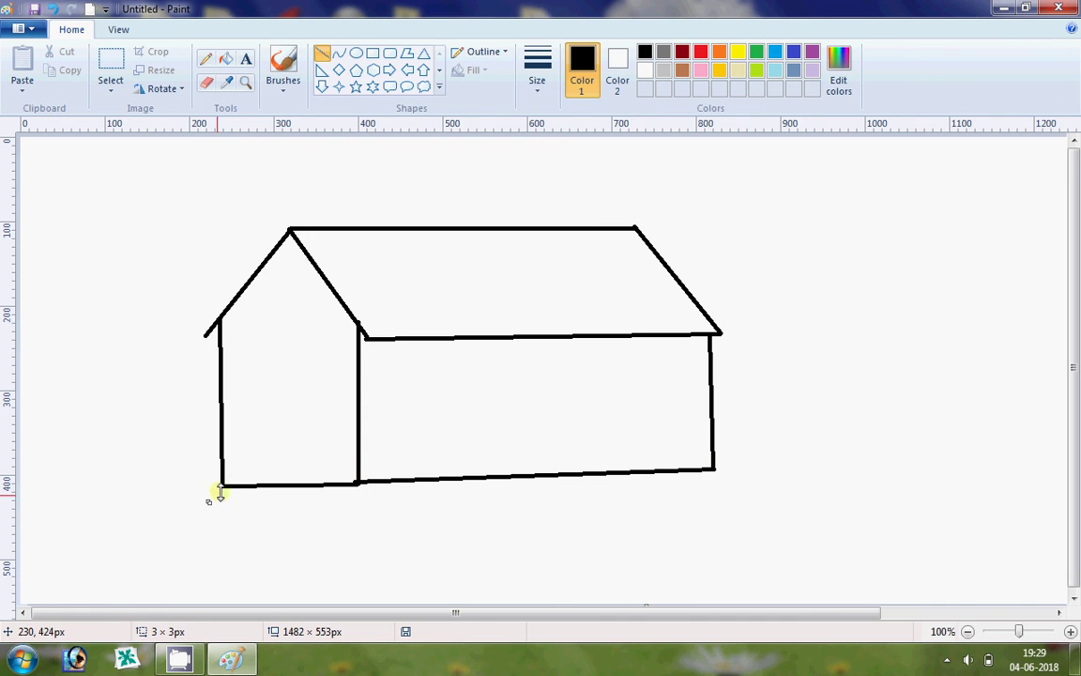
mouse_move(222, 486)
mouse_down()
mouse_move(169, 511)
mouse_move(368, 512)
mouse_up()
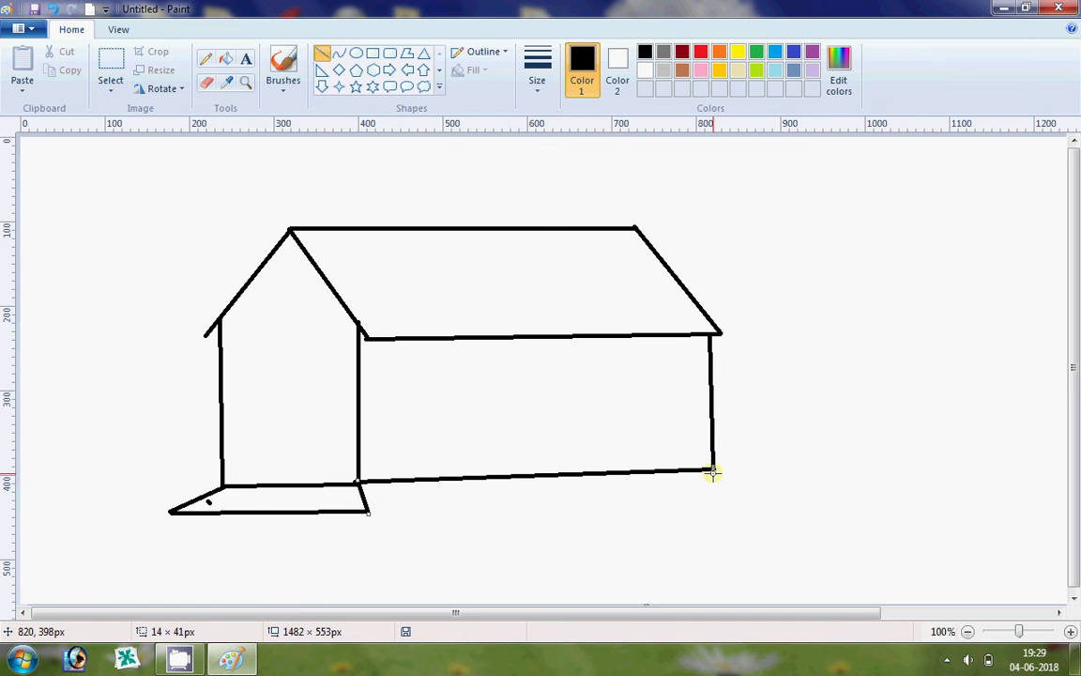
drag(714, 470, 766, 494)
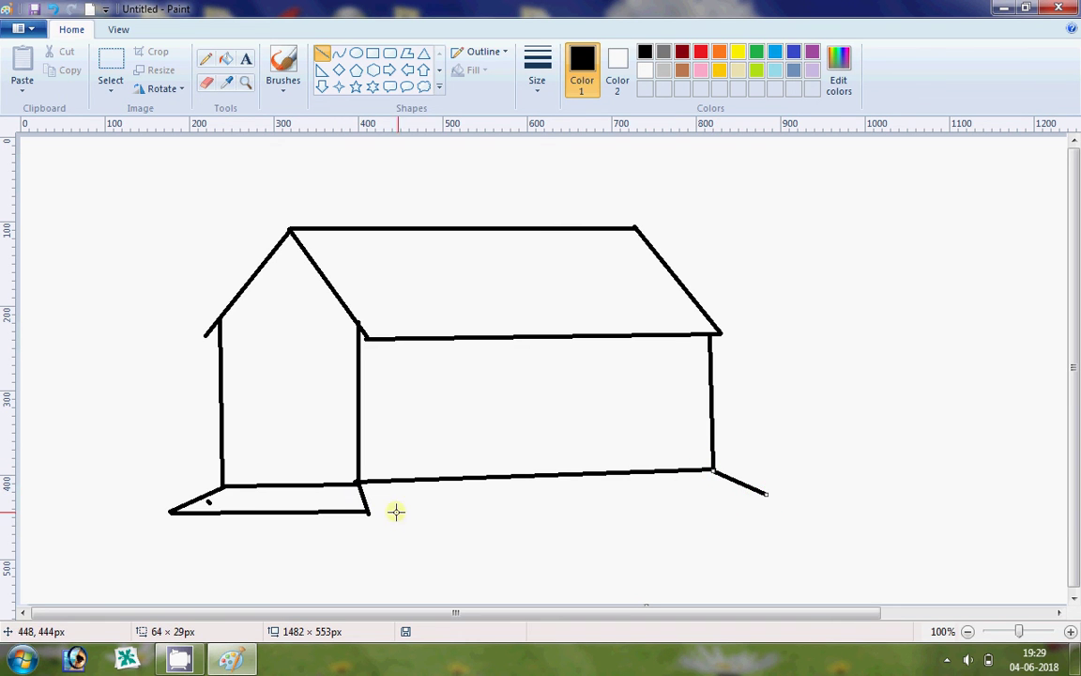
drag(364, 512, 759, 496)
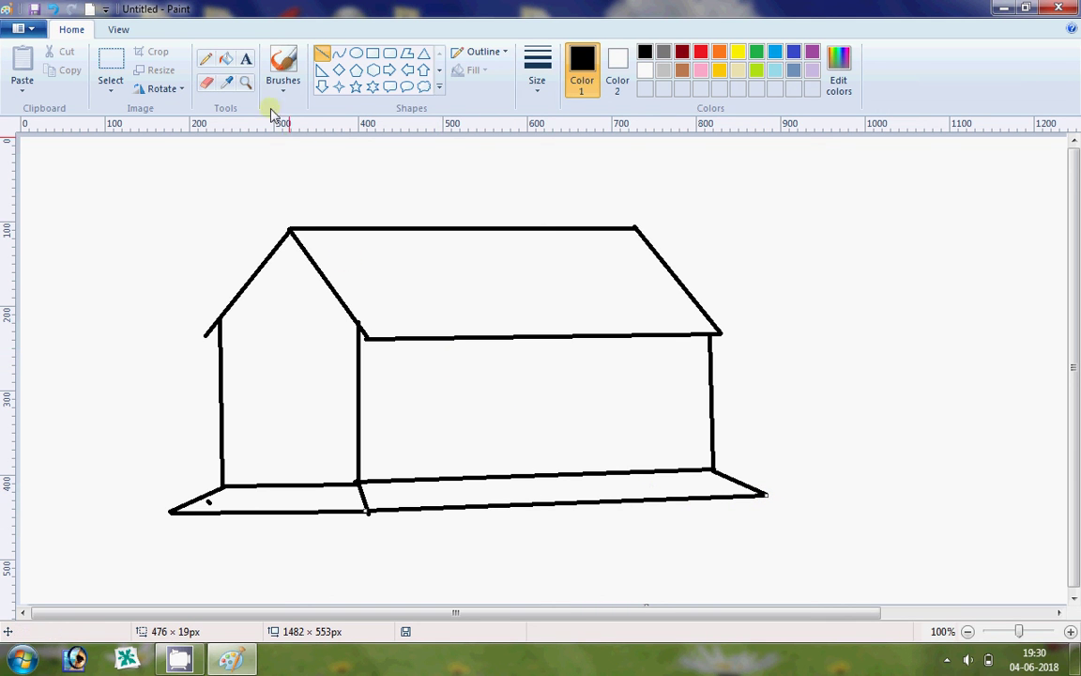
Draw a rectangular door about 70 × 139 px with a window on each side, plus a window about 55 × 59 px on the gable wall.
click(372, 56)
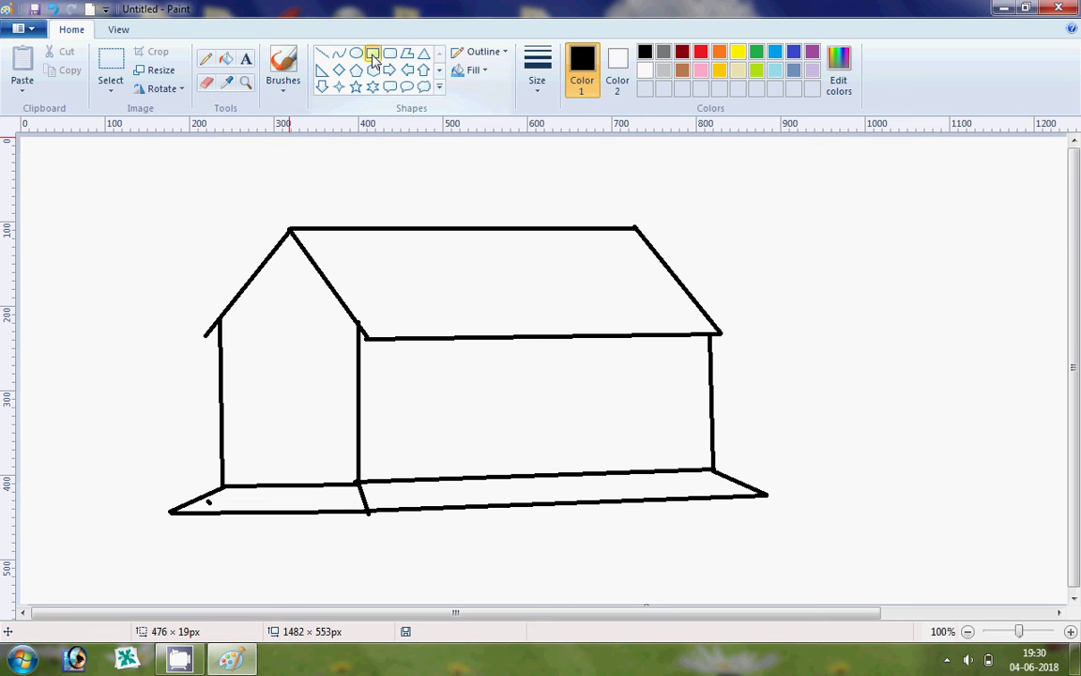
drag(505, 360, 563, 476)
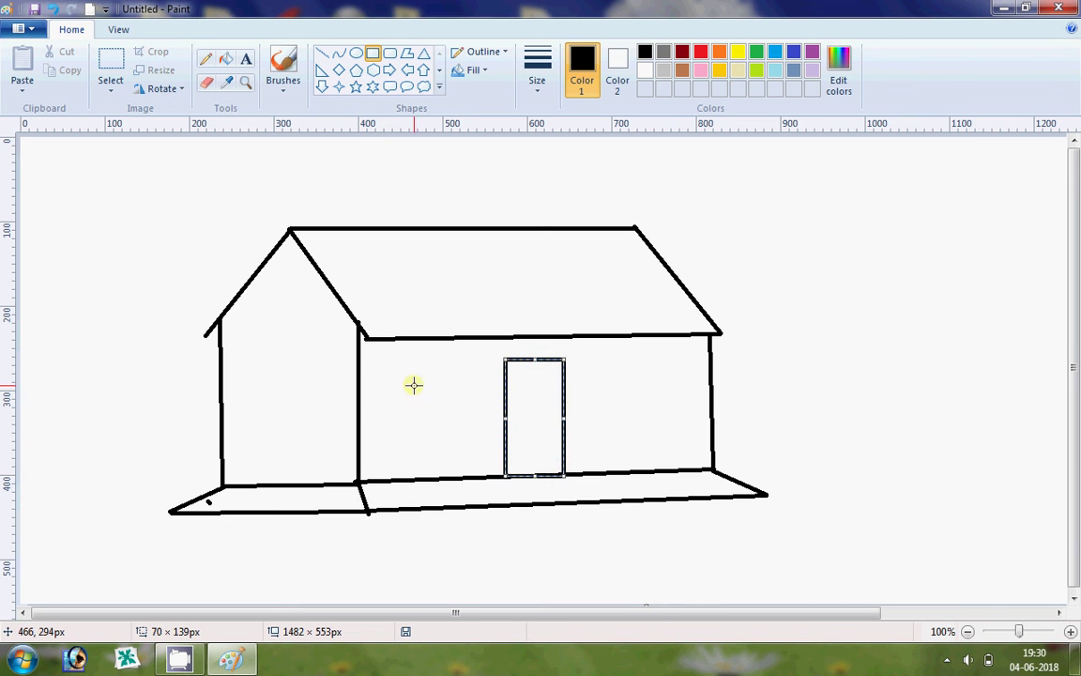
drag(410, 376, 458, 423)
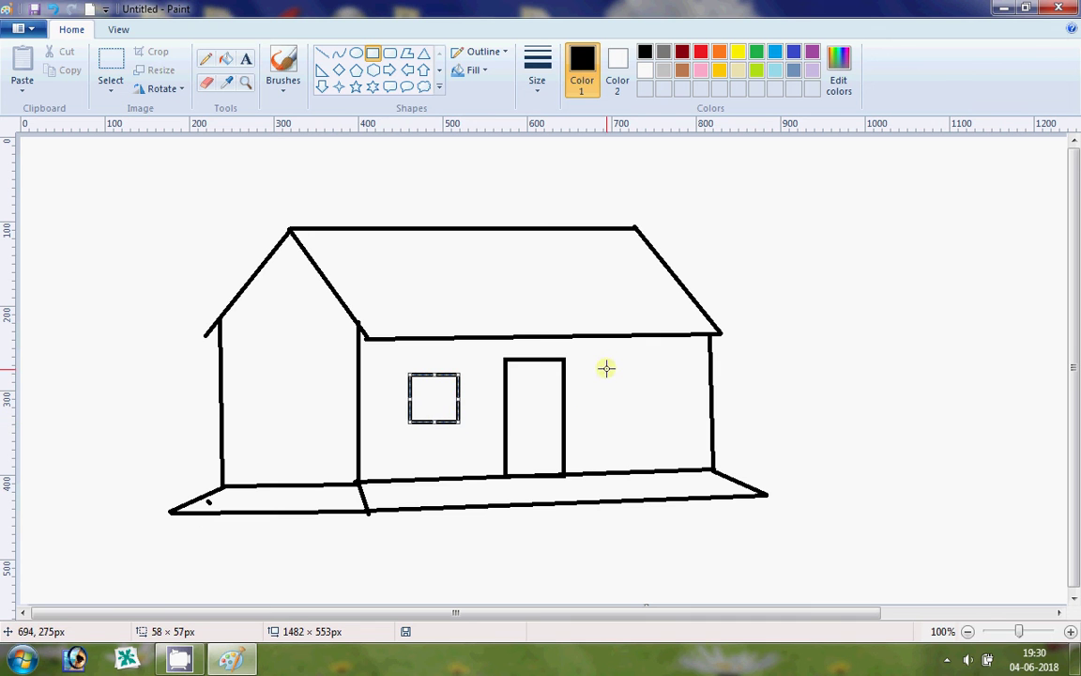
drag(606, 368, 662, 421)
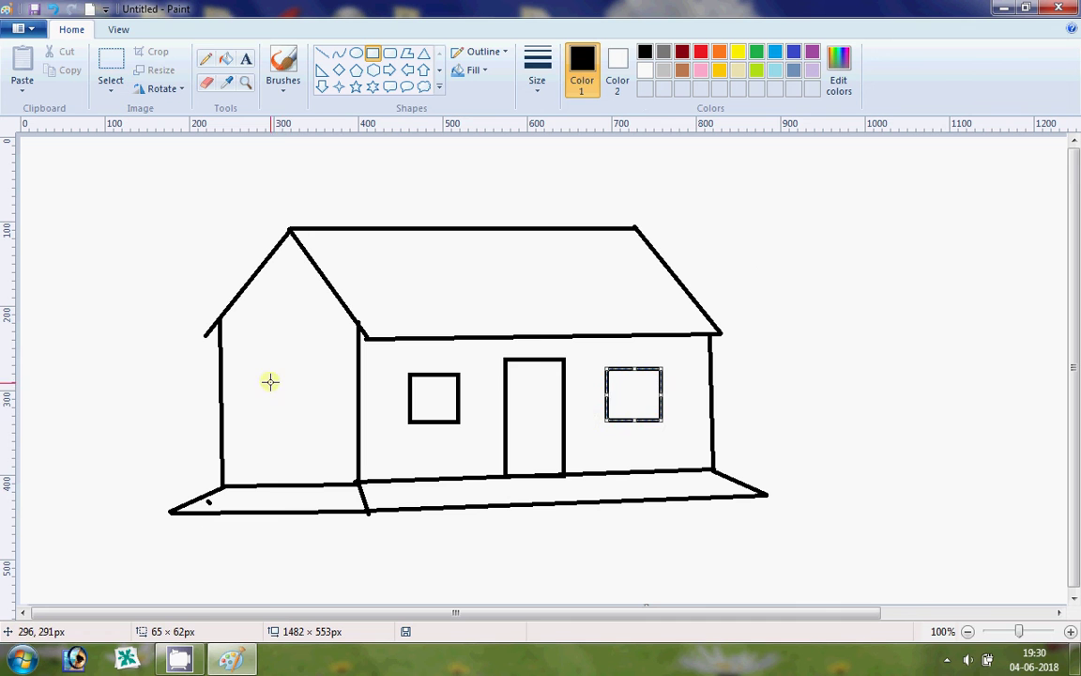
drag(266, 364, 314, 413)
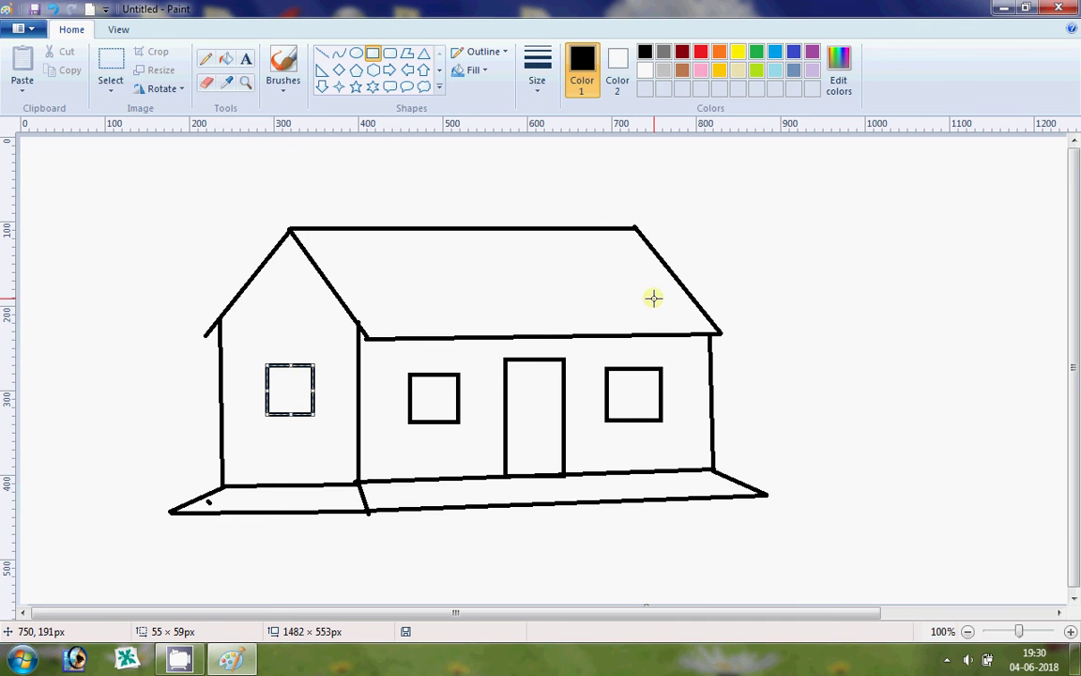
click(704, 285)
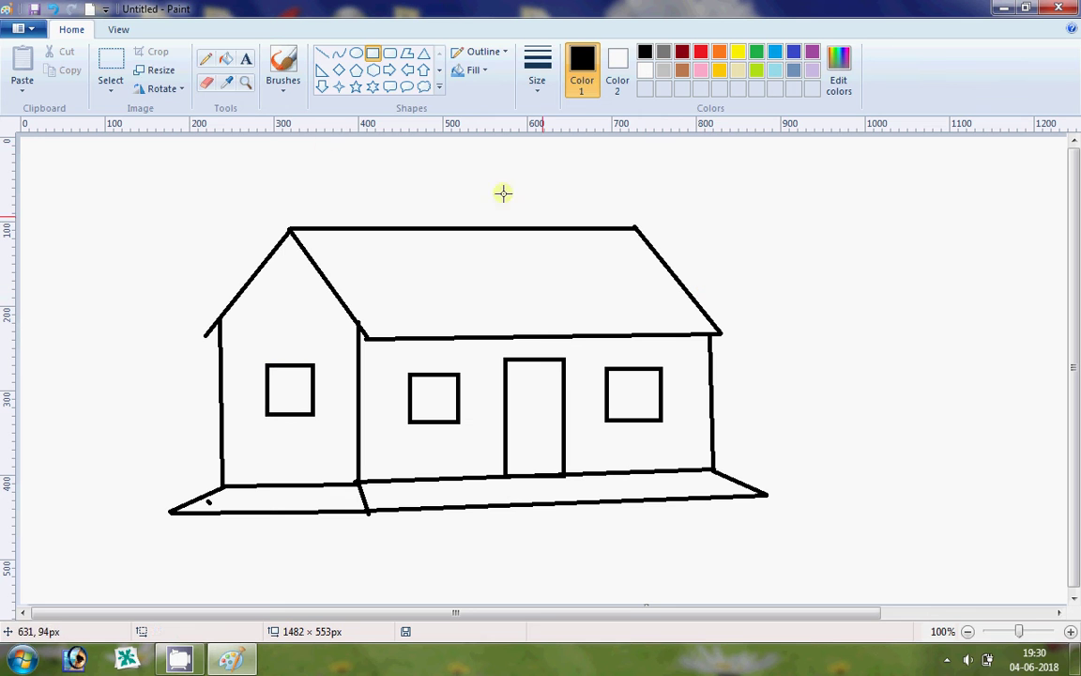
Fill the roof with red and the gable wall with indigo blue.
click(227, 59)
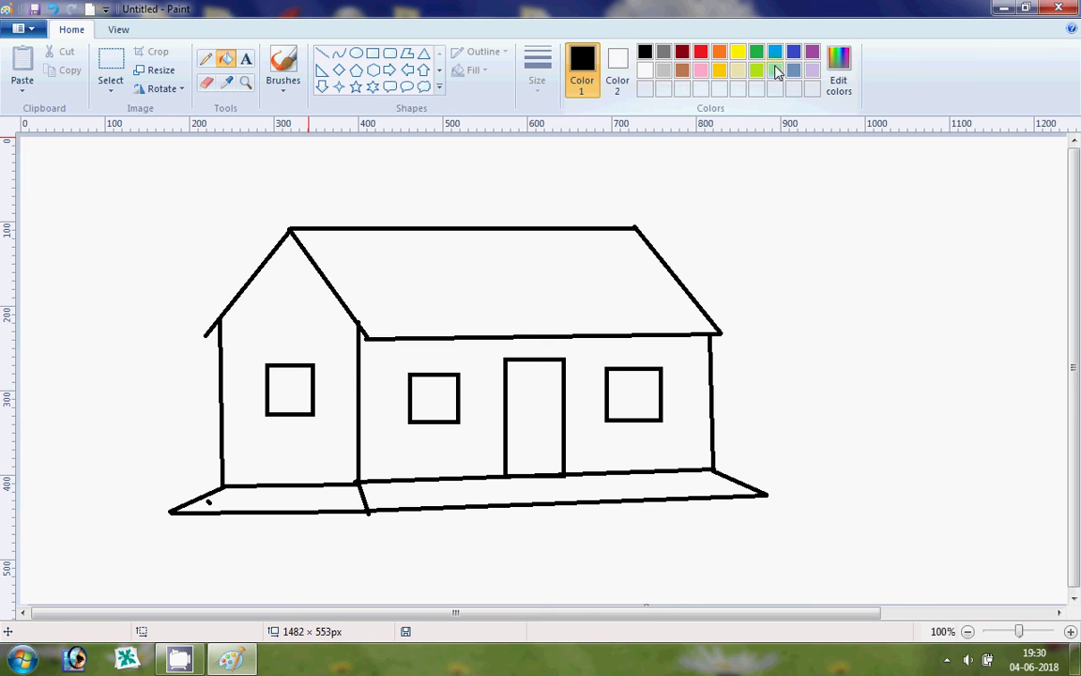
click(702, 54)
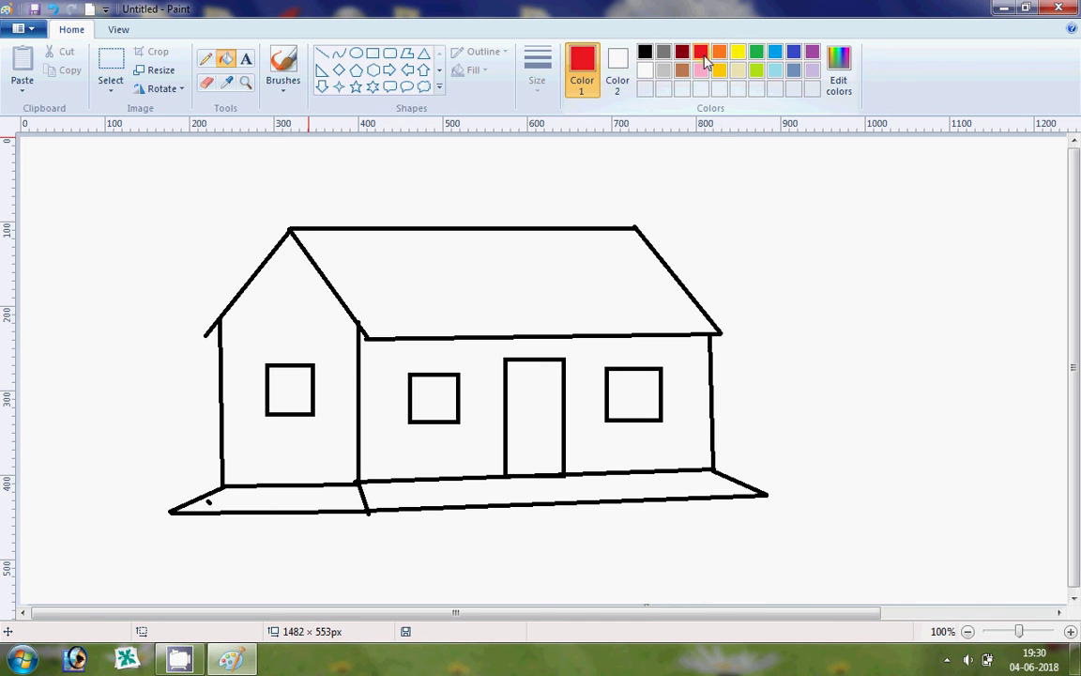
click(493, 278)
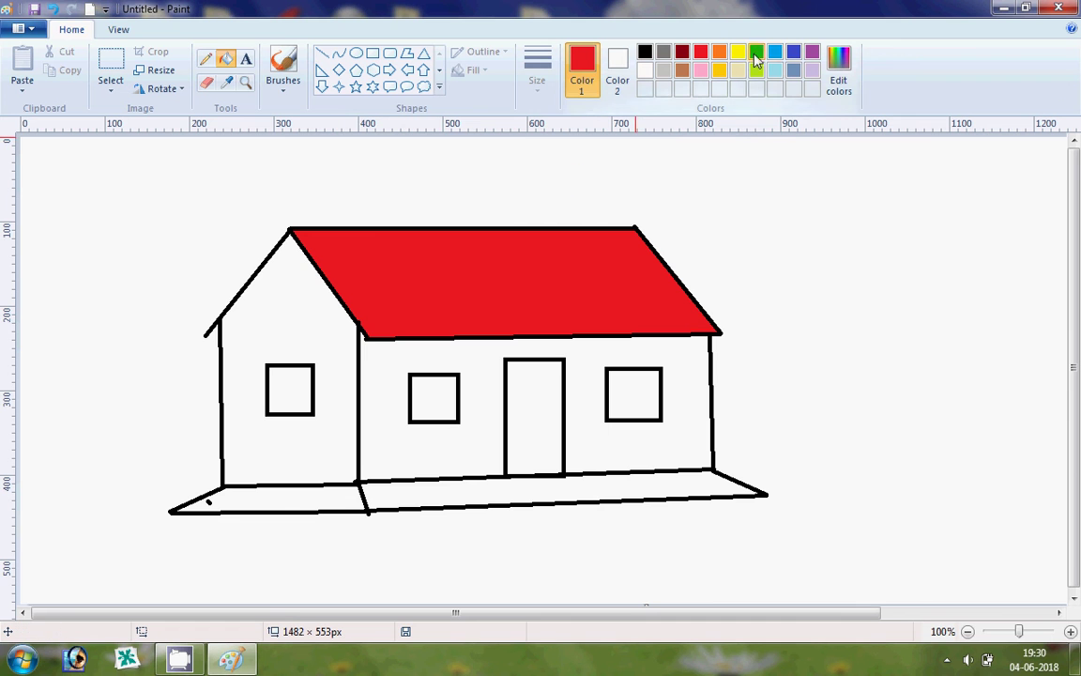
click(261, 331)
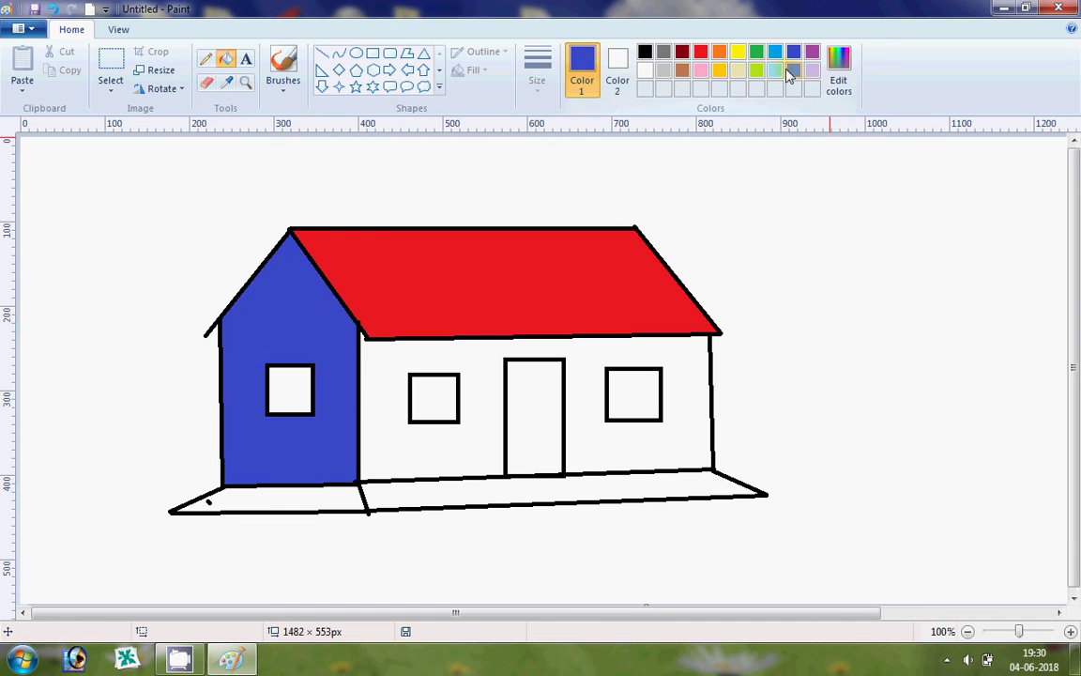
Fill the long front wall around the door and windows with green.
click(813, 55)
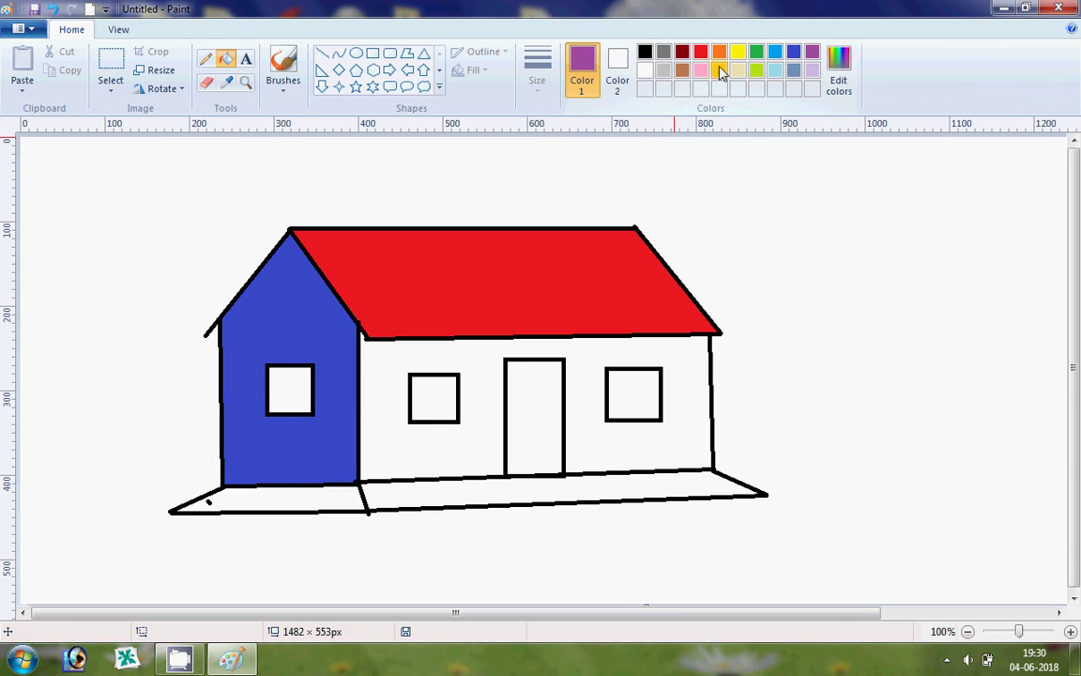
click(776, 54)
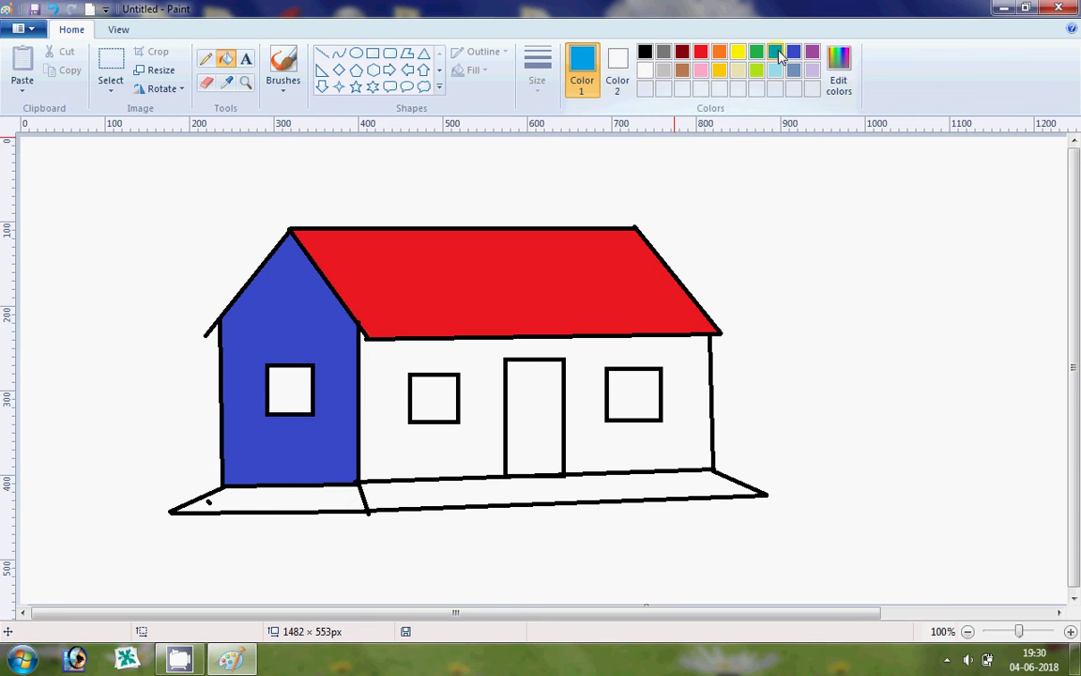
click(755, 57)
click(475, 389)
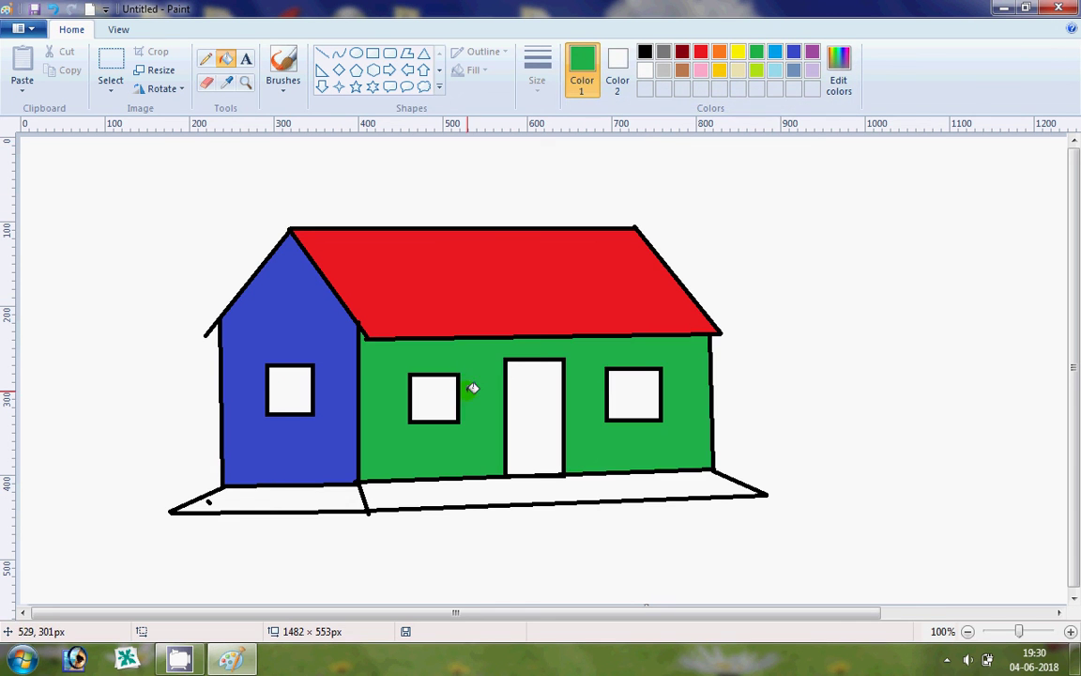
Fill both sections of the plinth with dark red.
click(682, 51)
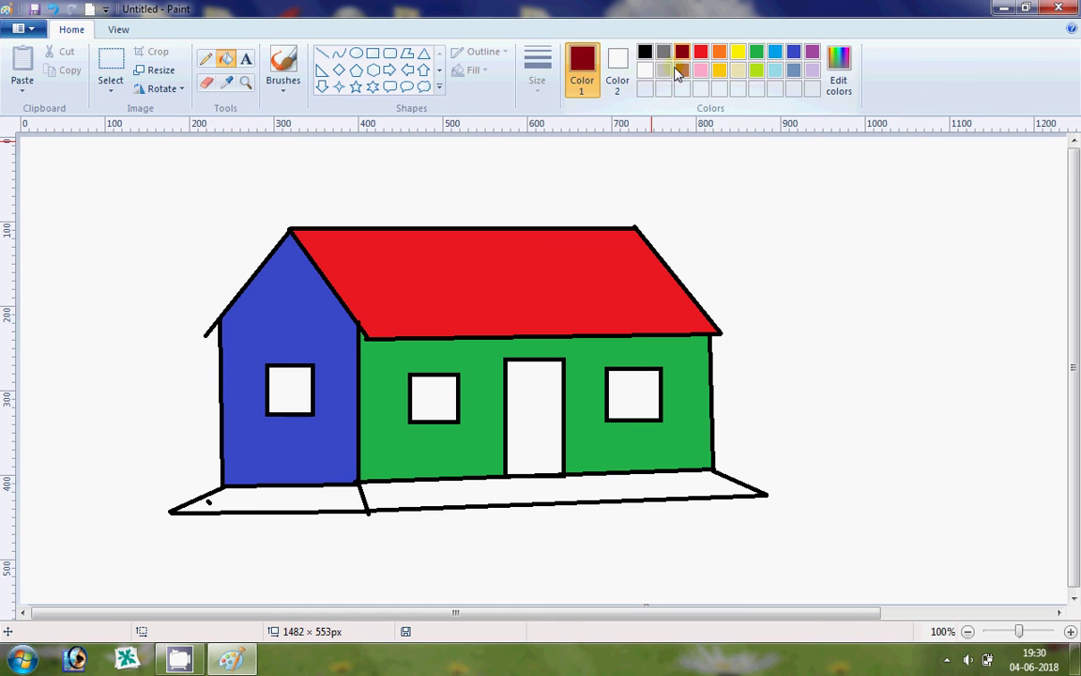
click(479, 483)
click(326, 495)
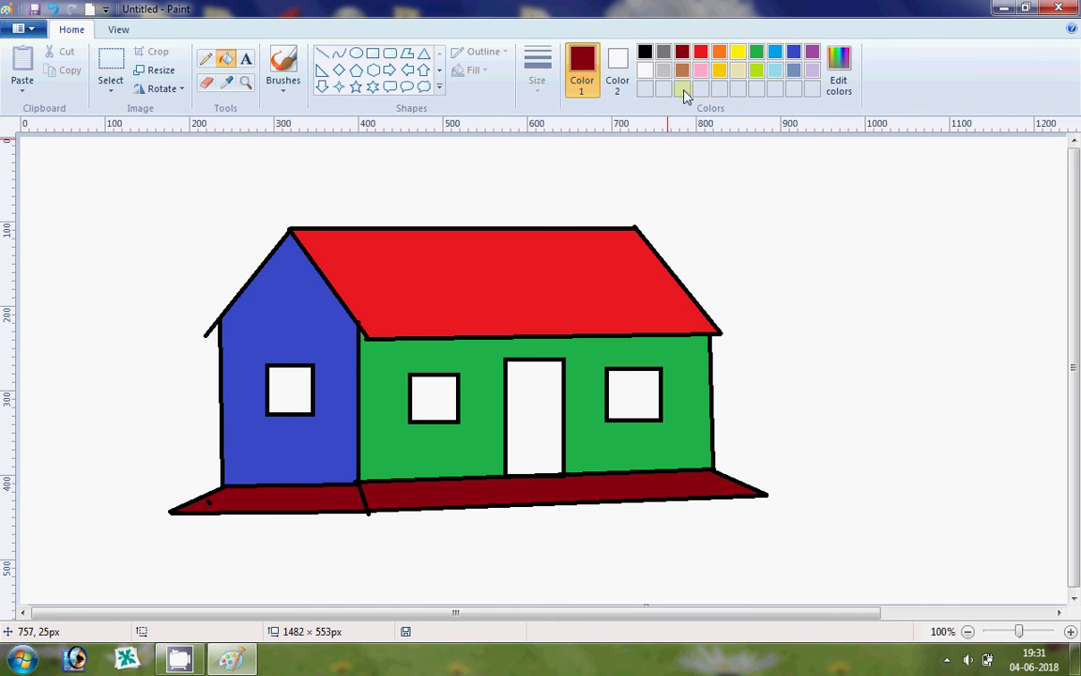
Fill the three windows and the door with yellow.
click(738, 54)
click(288, 397)
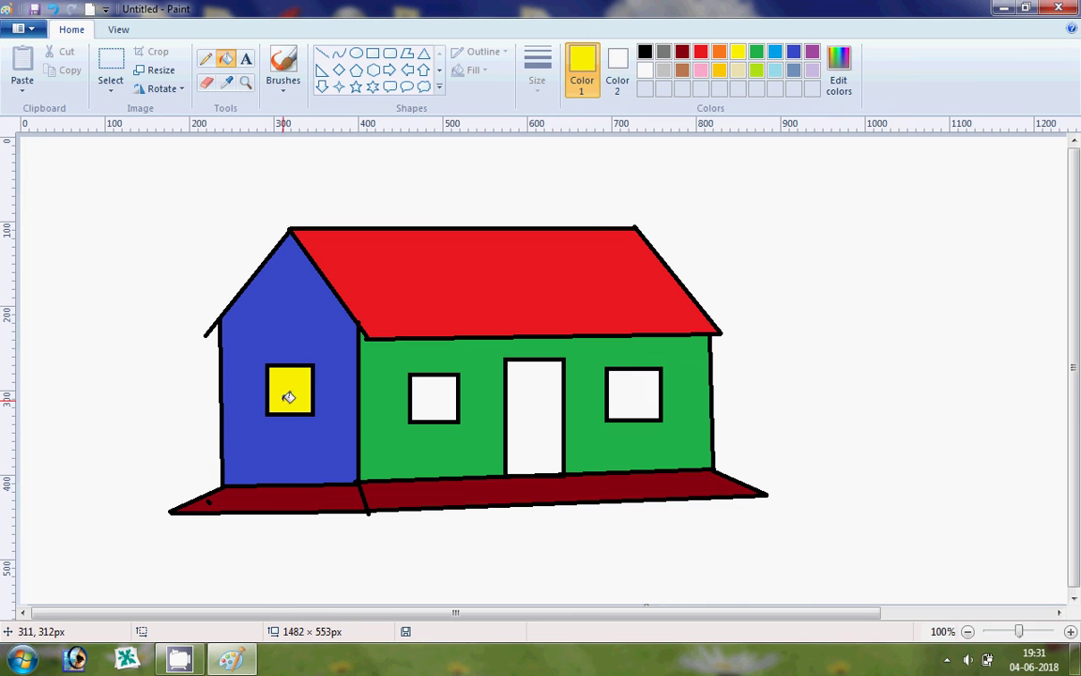
click(437, 394)
click(539, 396)
click(642, 392)
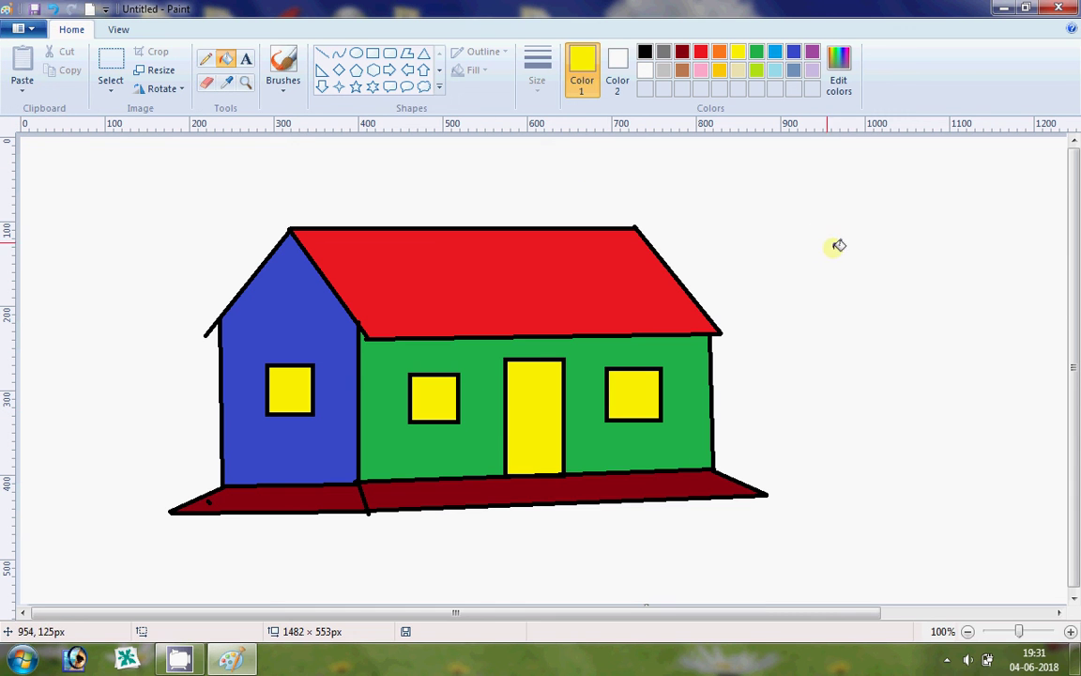
click(25, 30)
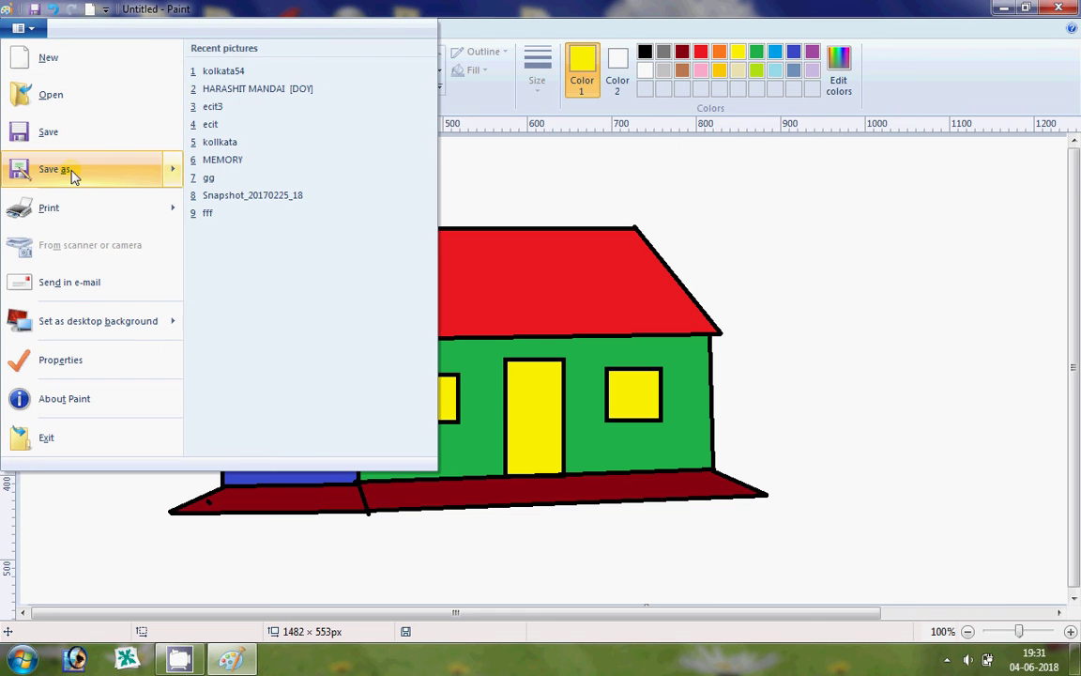
mouse_move(73, 178)
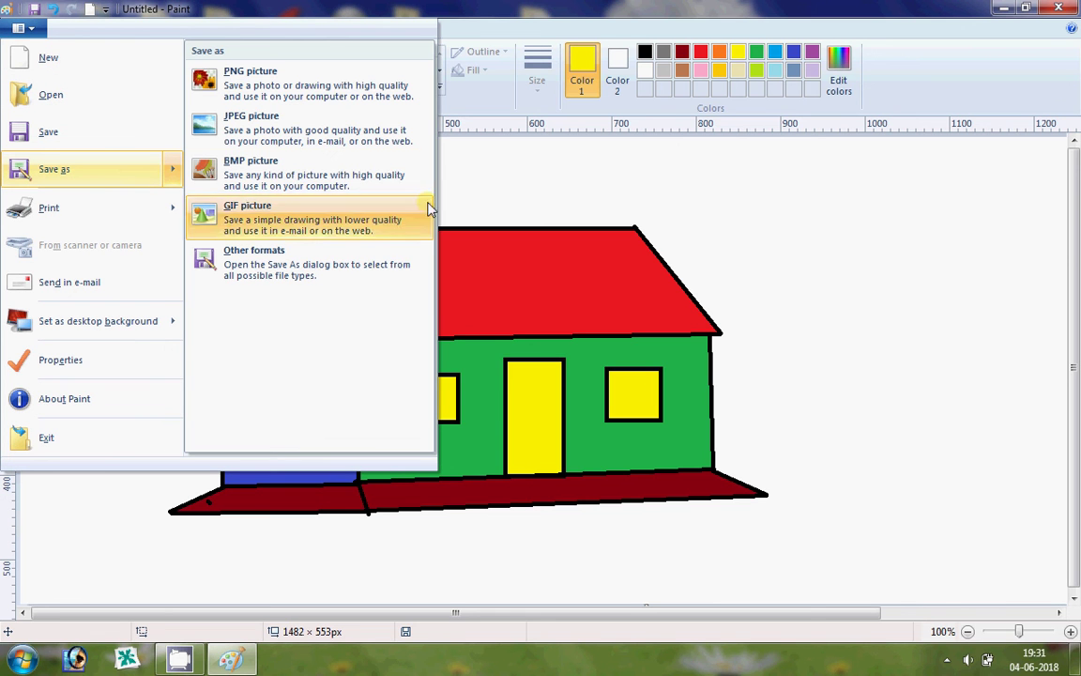
click(790, 405)
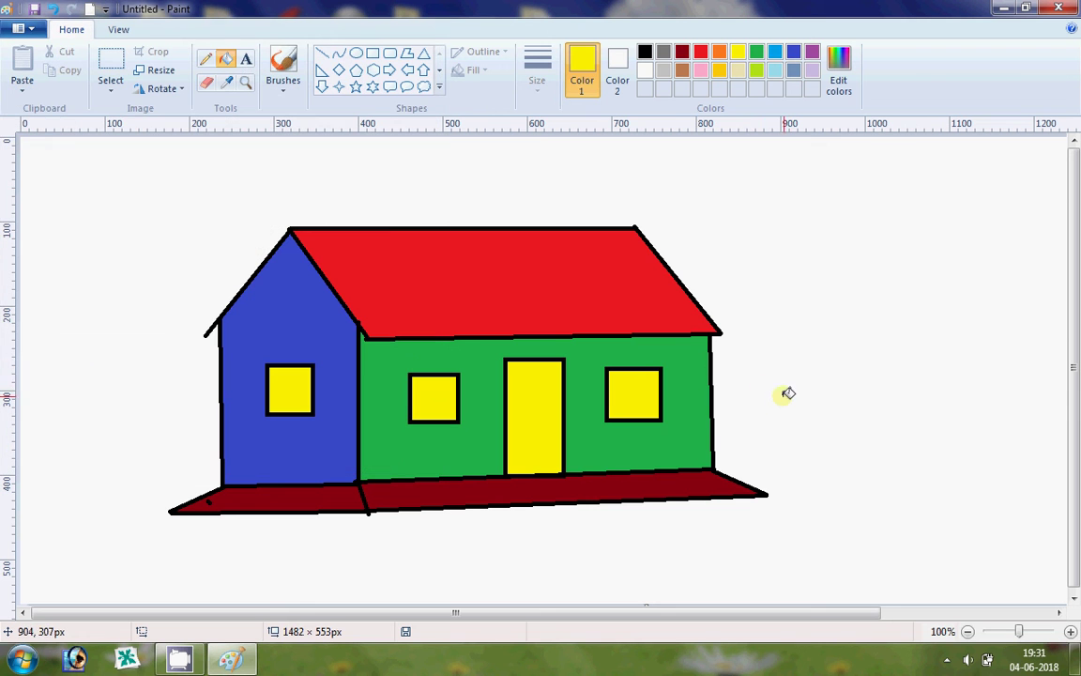